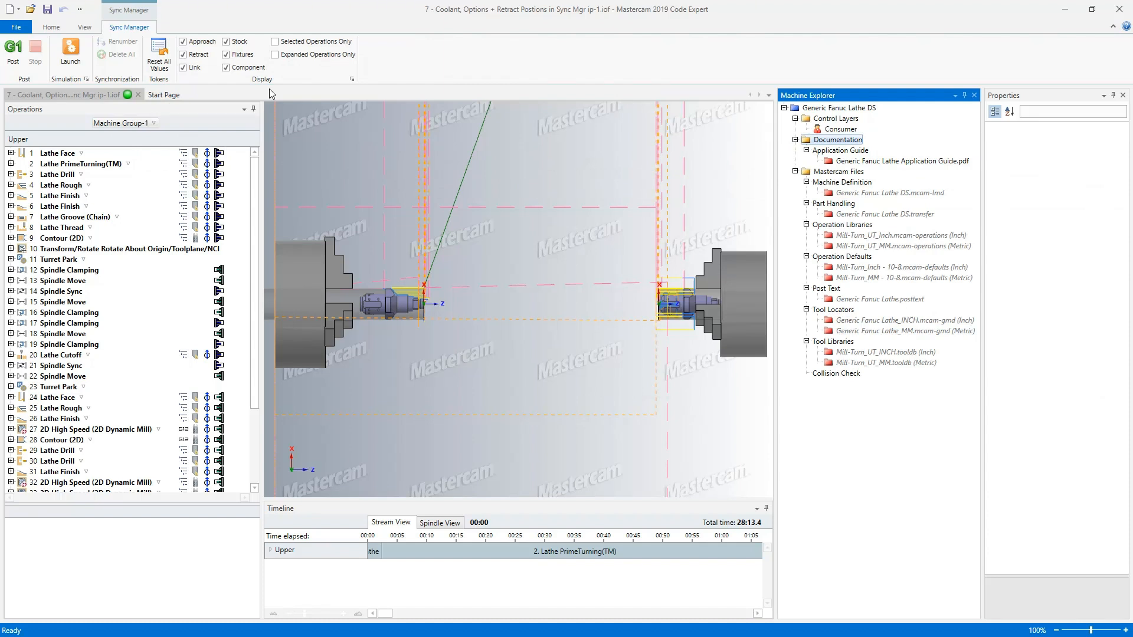
- In the Machine Group-1 header properties, set the job number to 1234 and enter the programmer's name
click(140, 126)
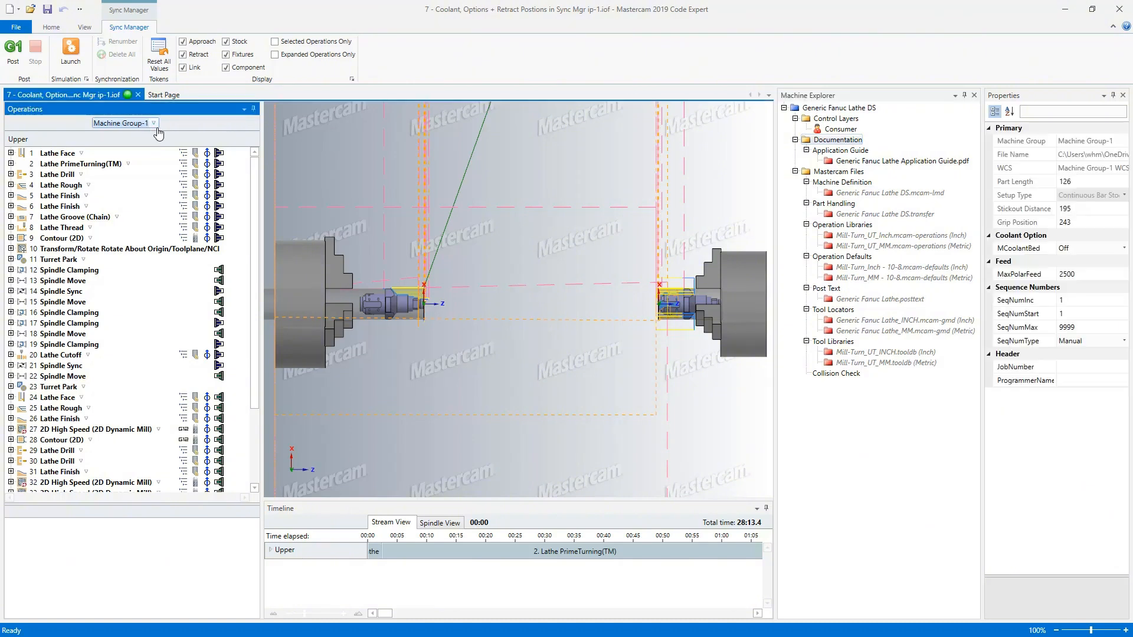
click(153, 124)
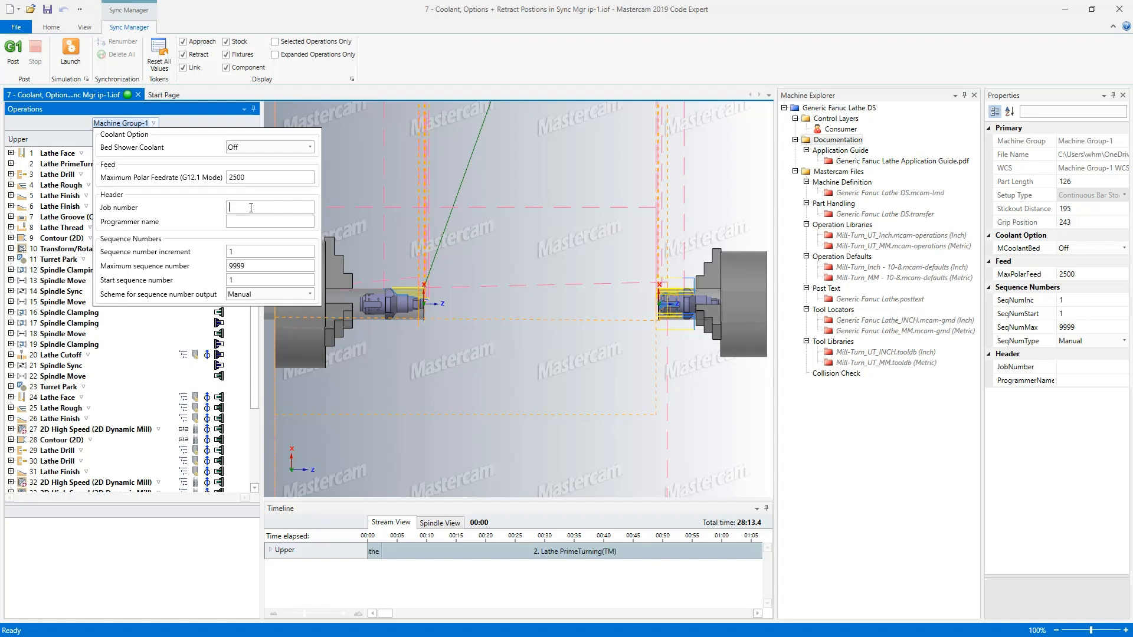
text(234)
click(1073, 380)
text(B)
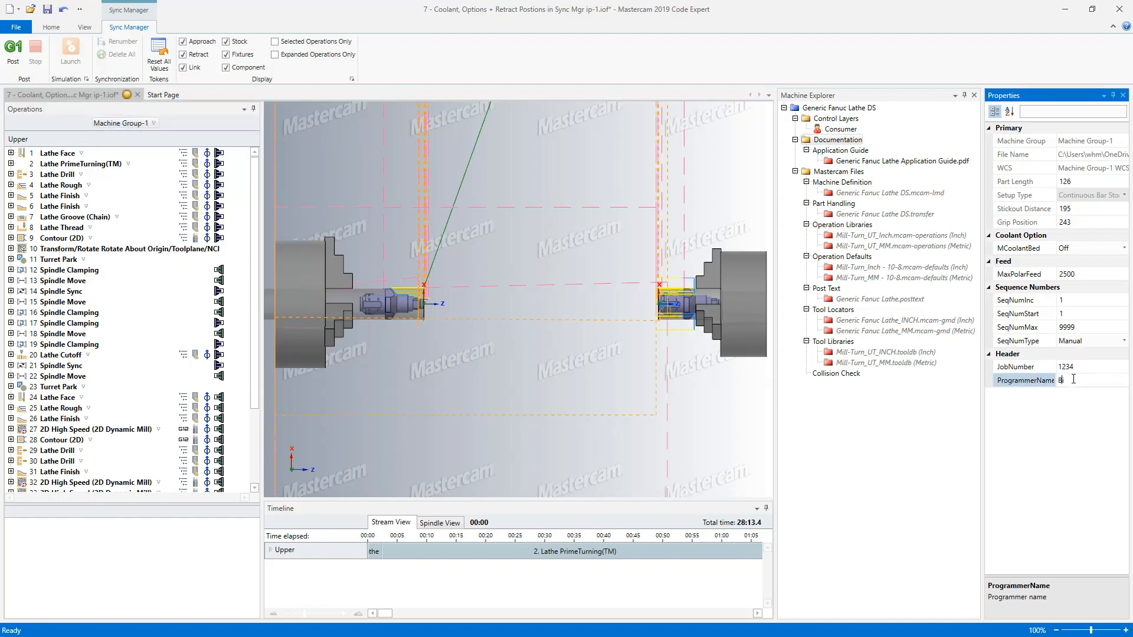
text(ill N)
click(155, 123)
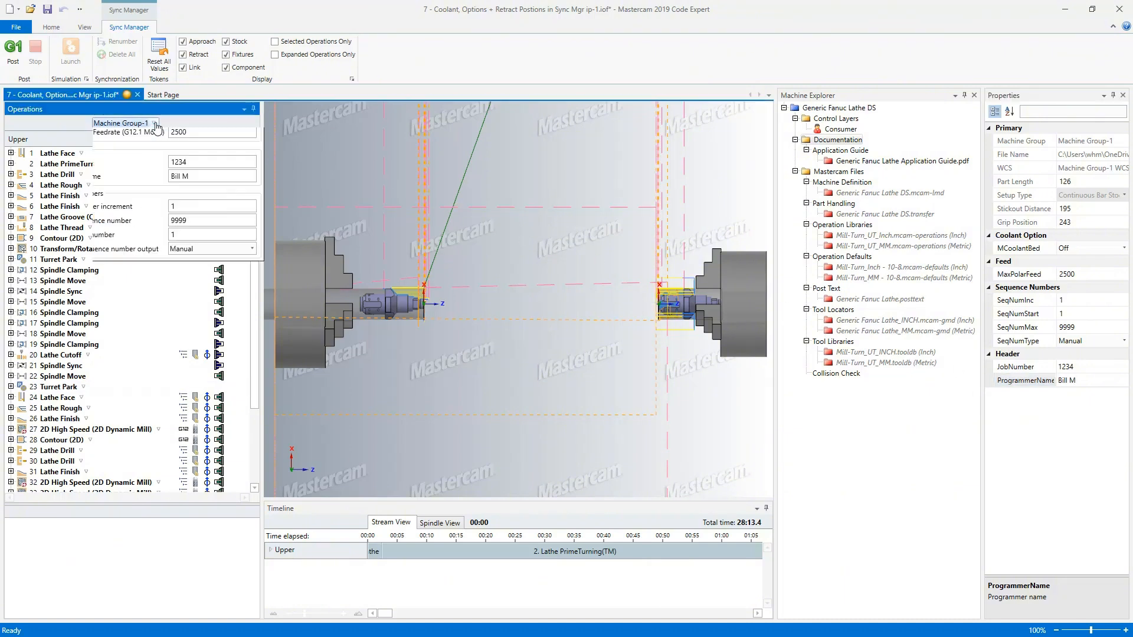
click(187, 122)
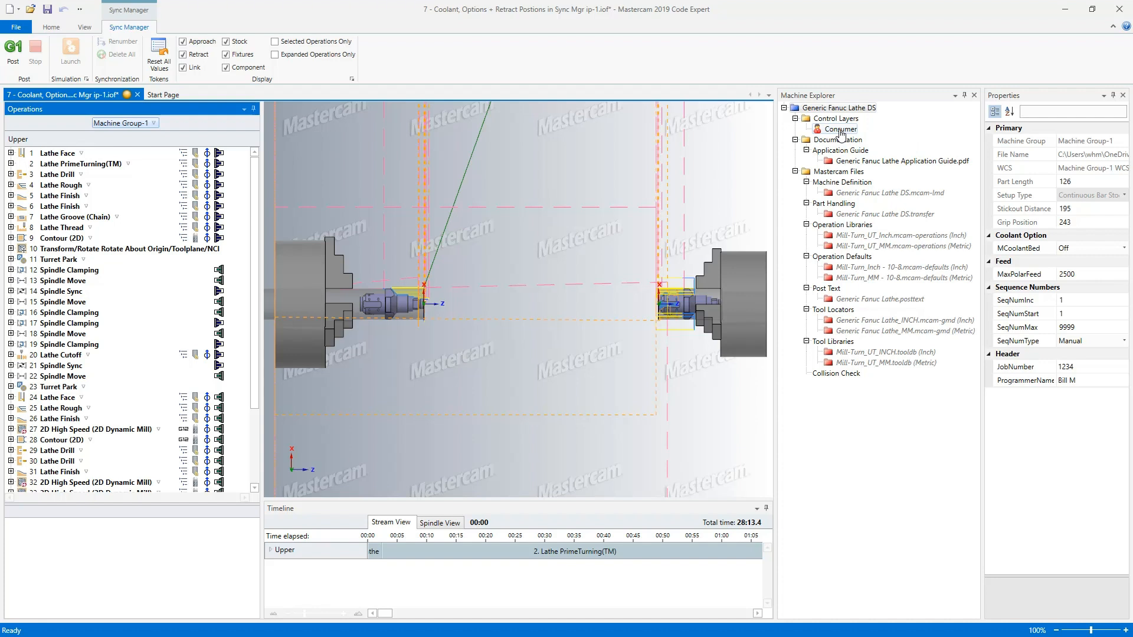
- View the machine configuration and NC output properties of Generic Fanuc Lathe DS, and return to the operations list
click(836, 109)
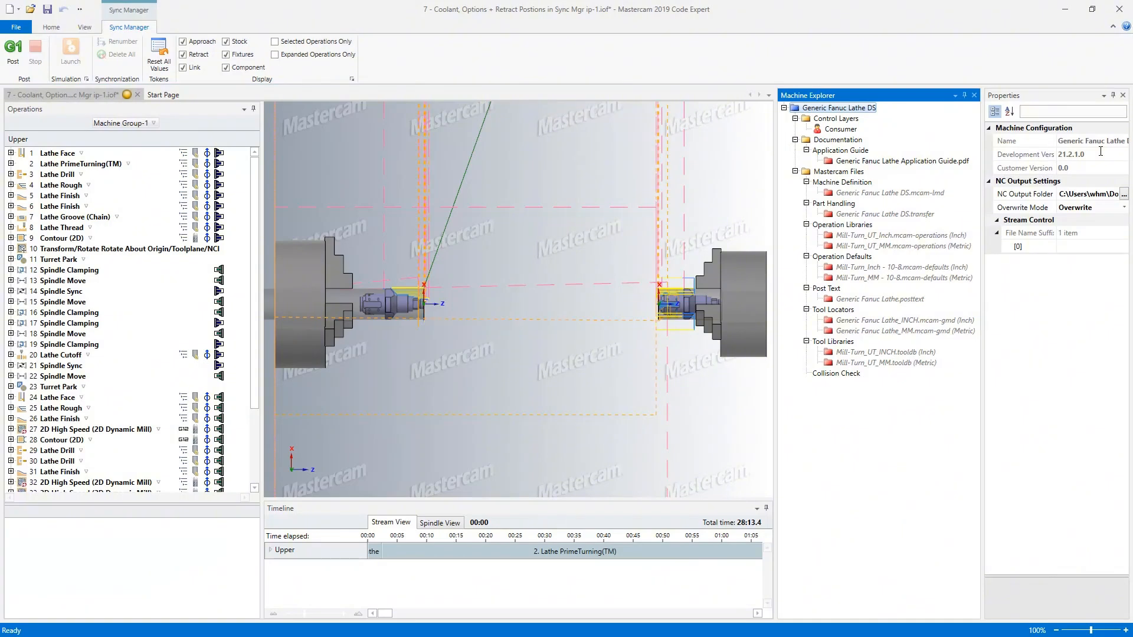
click(59, 96)
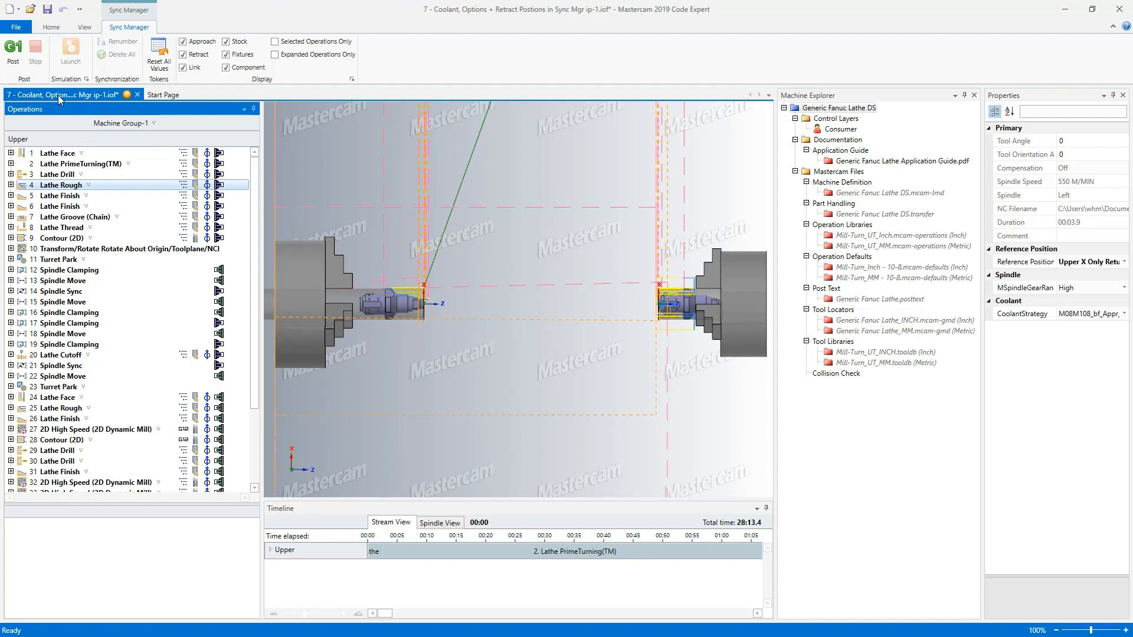
- Check the expand and collapse options for operations, and inspect the contents of operations 1 Lathe Face and 2 Lathe PrimeTurning(TM)
right_click(68, 177)
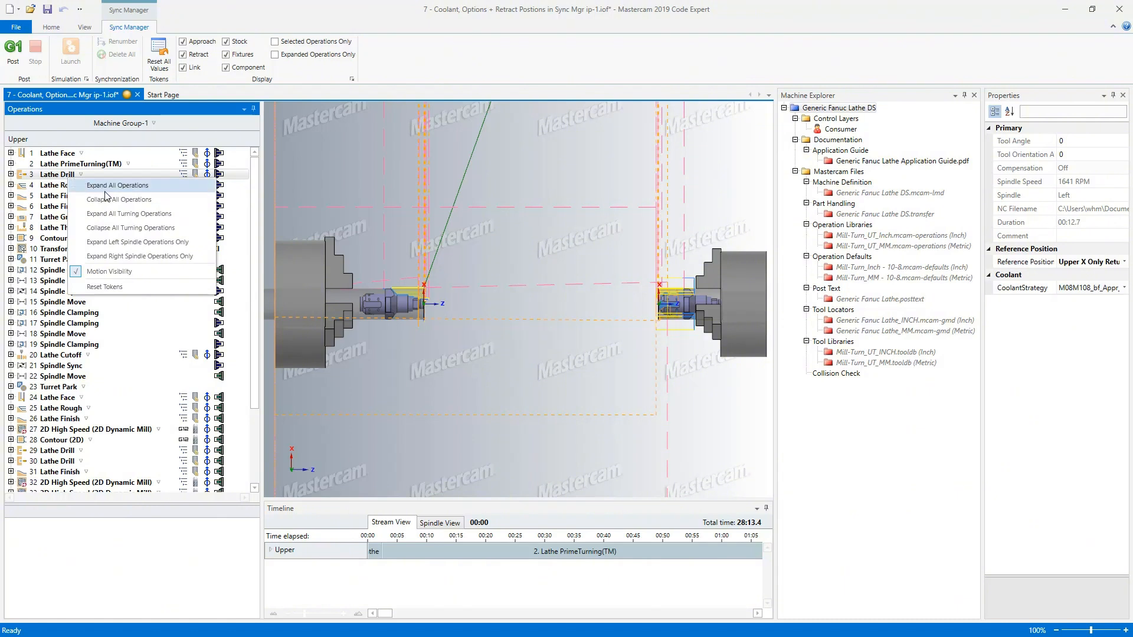
click(108, 140)
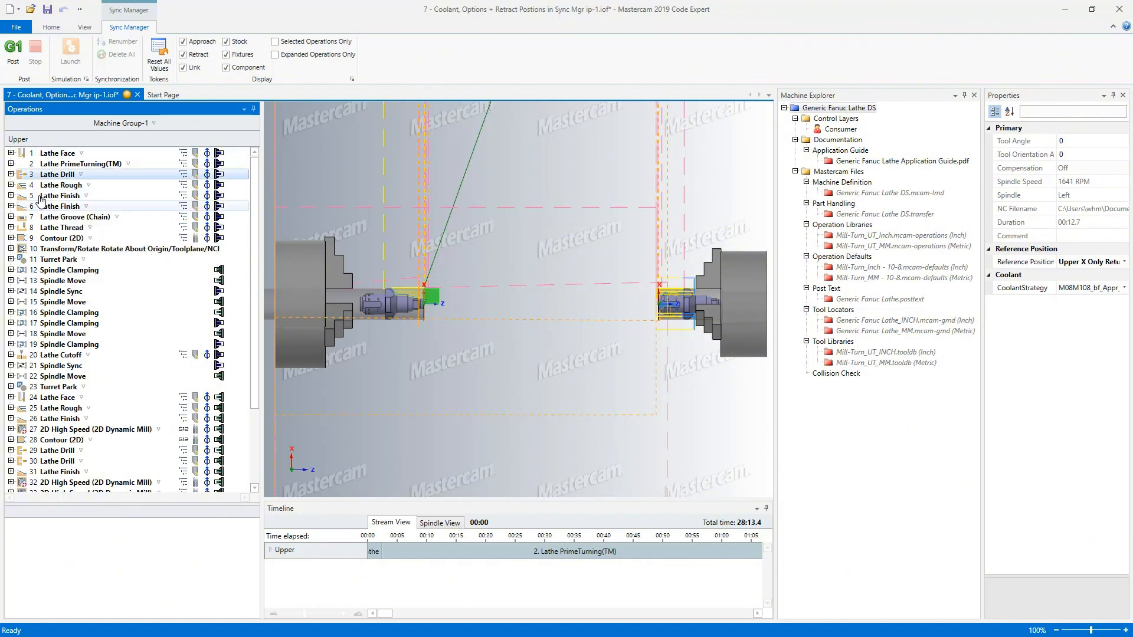
click(11, 152)
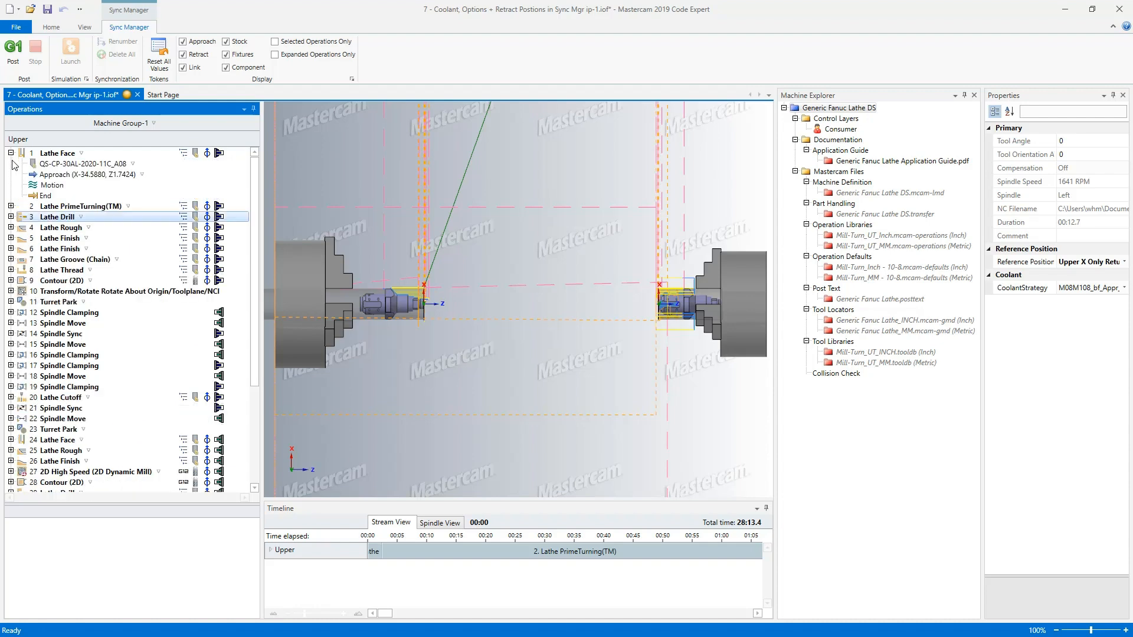
click(10, 206)
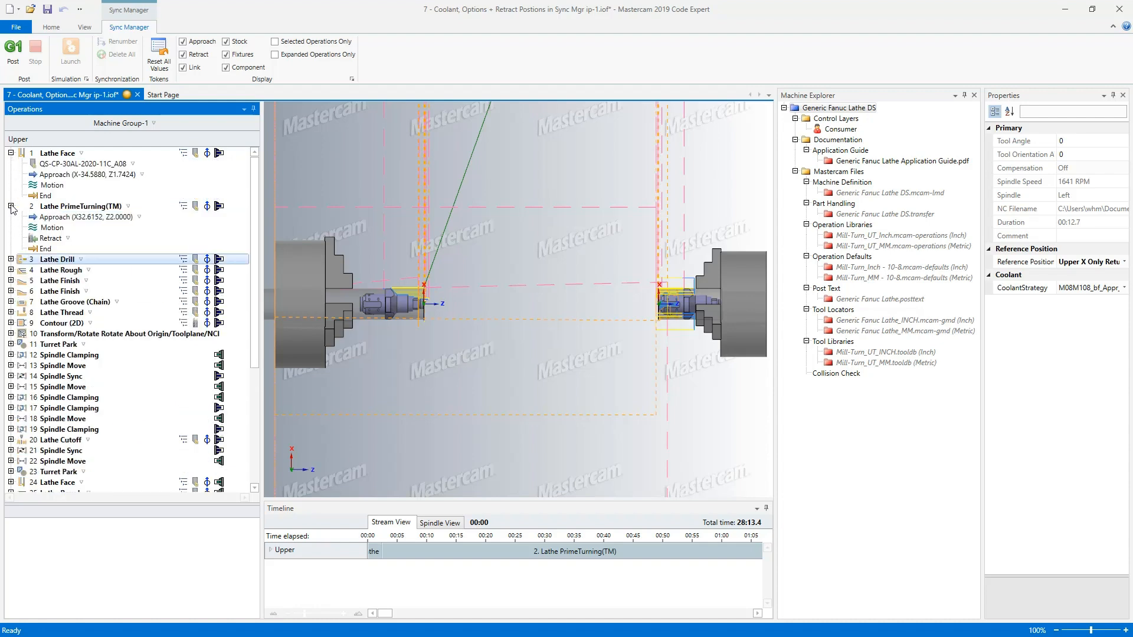
click(11, 206)
click(11, 152)
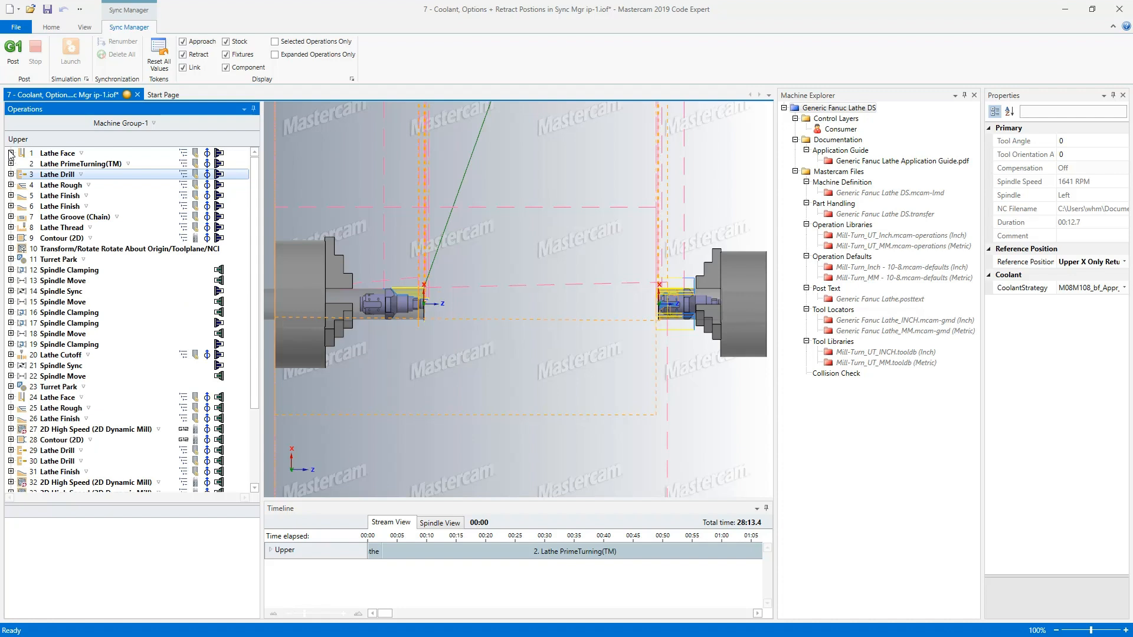
- Expand operation 1 Lathe Face and examine the properties of the operation and its QS-CP-30AL-2020-11C_A08 tool
click(11, 153)
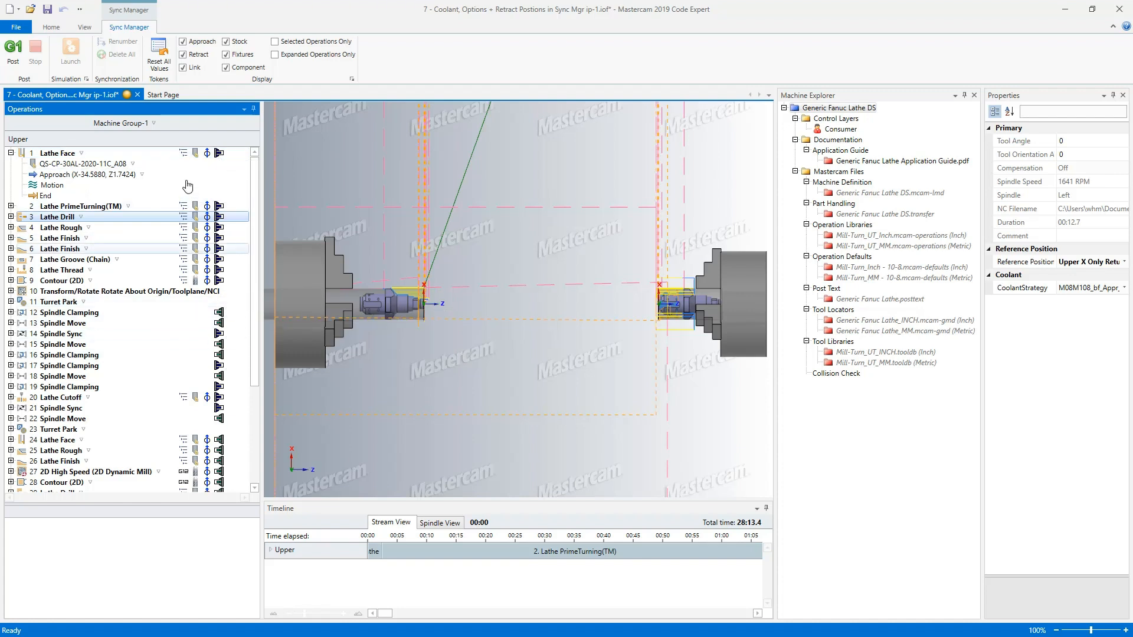
click(187, 154)
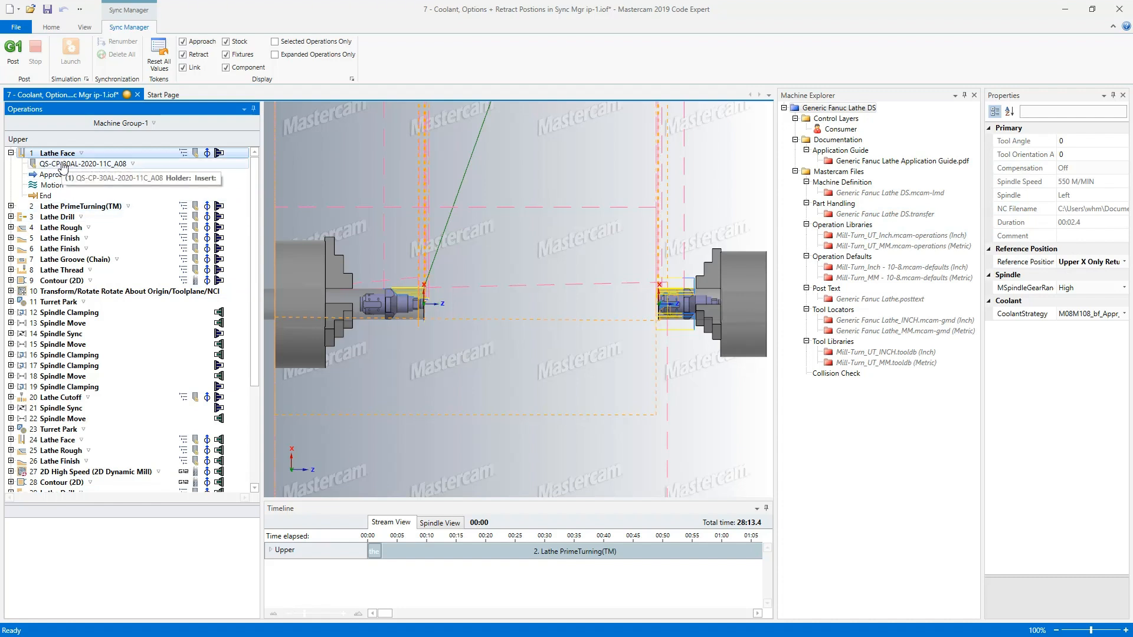
click(64, 167)
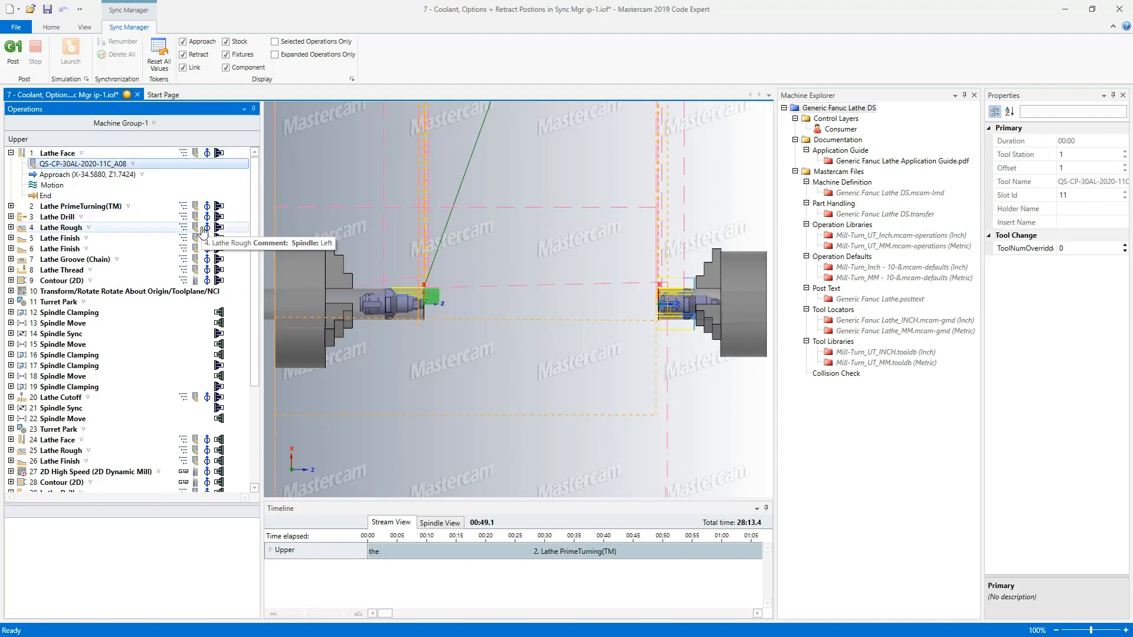
- Set the coolant strategy of operation 1 Lathe Face to M108_bf_Appr_and_M109_bf_Retr
click(80, 154)
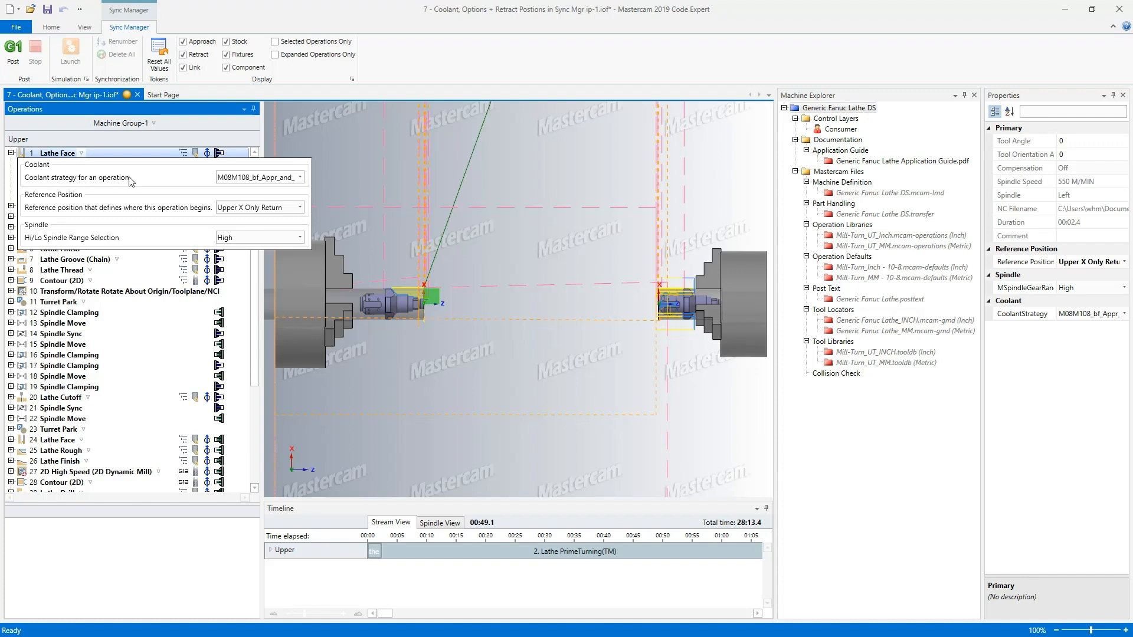
click(300, 178)
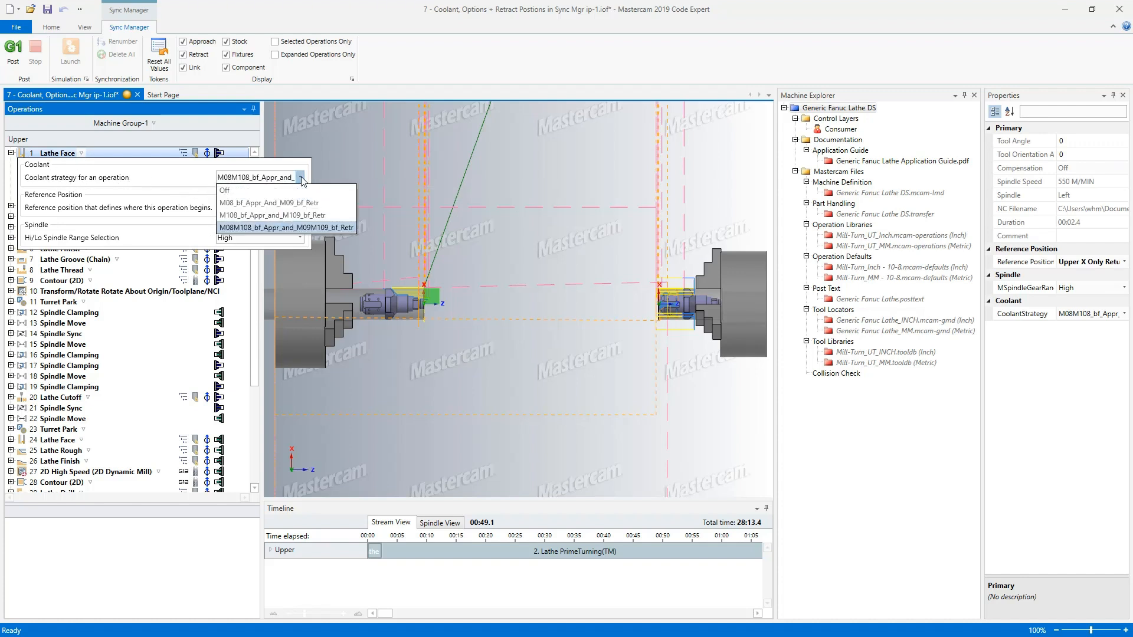
click(277, 228)
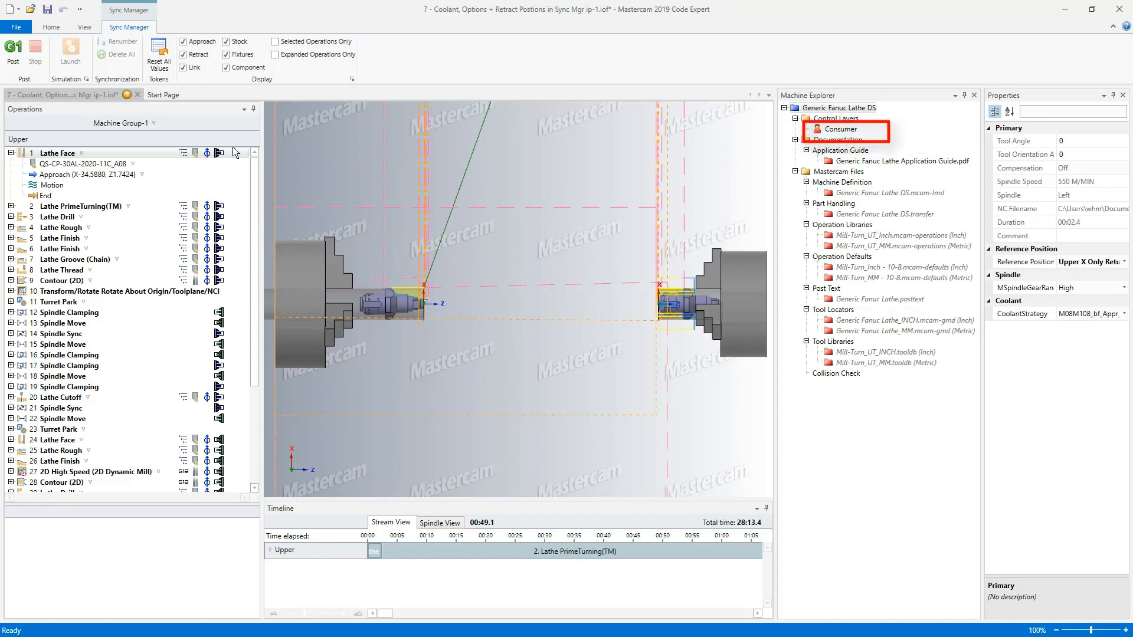
click(82, 153)
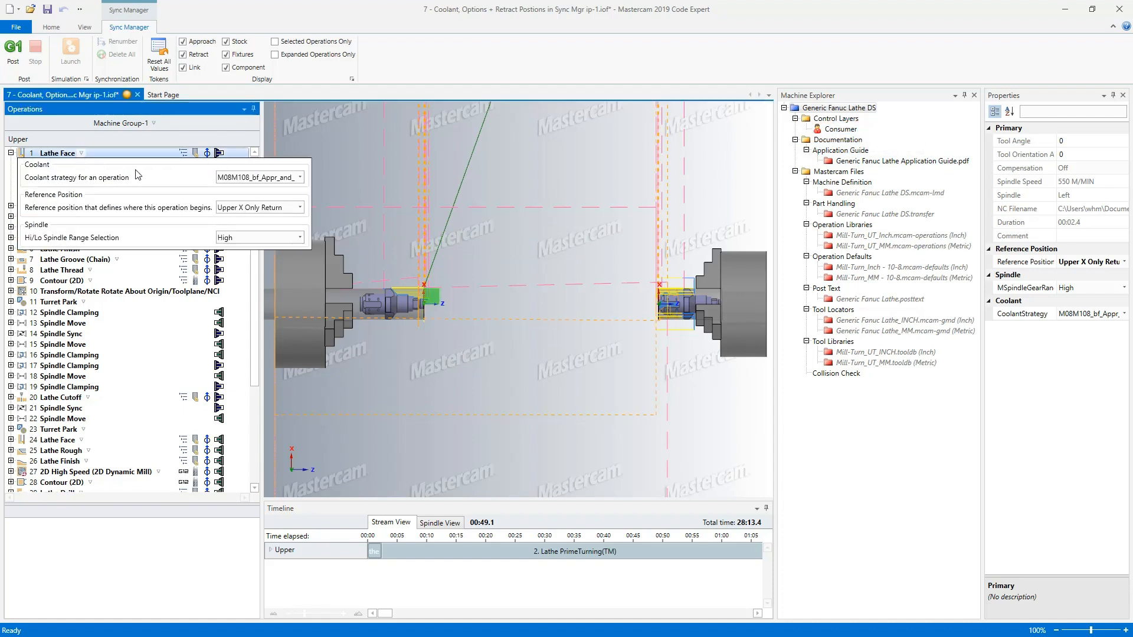
click(299, 177)
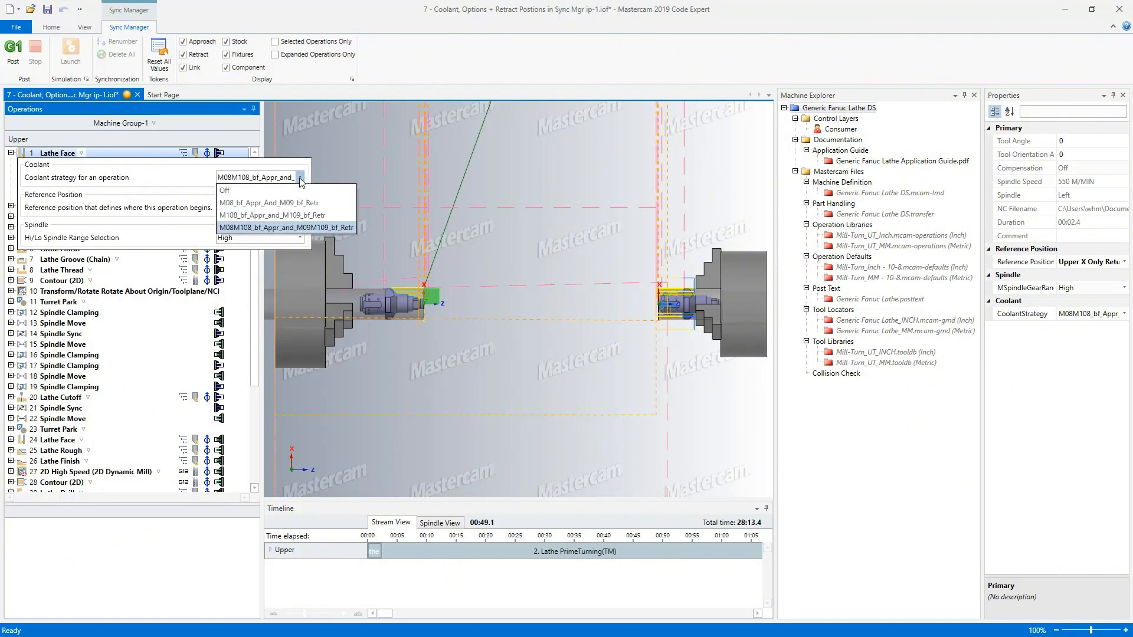
click(279, 216)
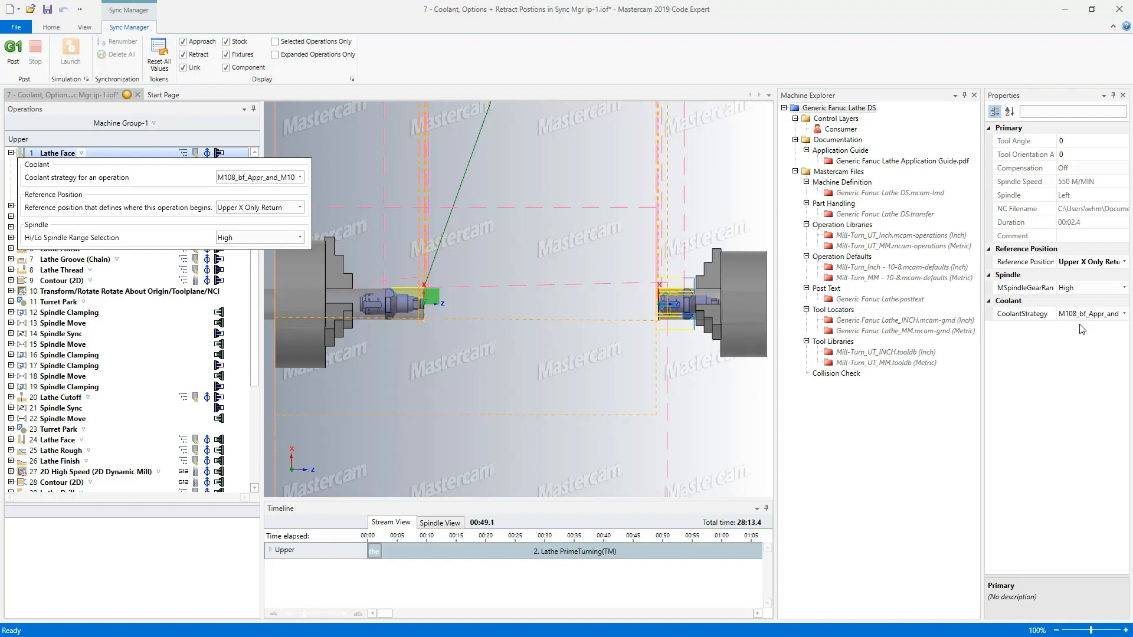
- Set the coolant strategy of operation 1 Lathe Face to M08_bf_Appr_And_M09_bf_Retr and collapse the operation
click(1123, 314)
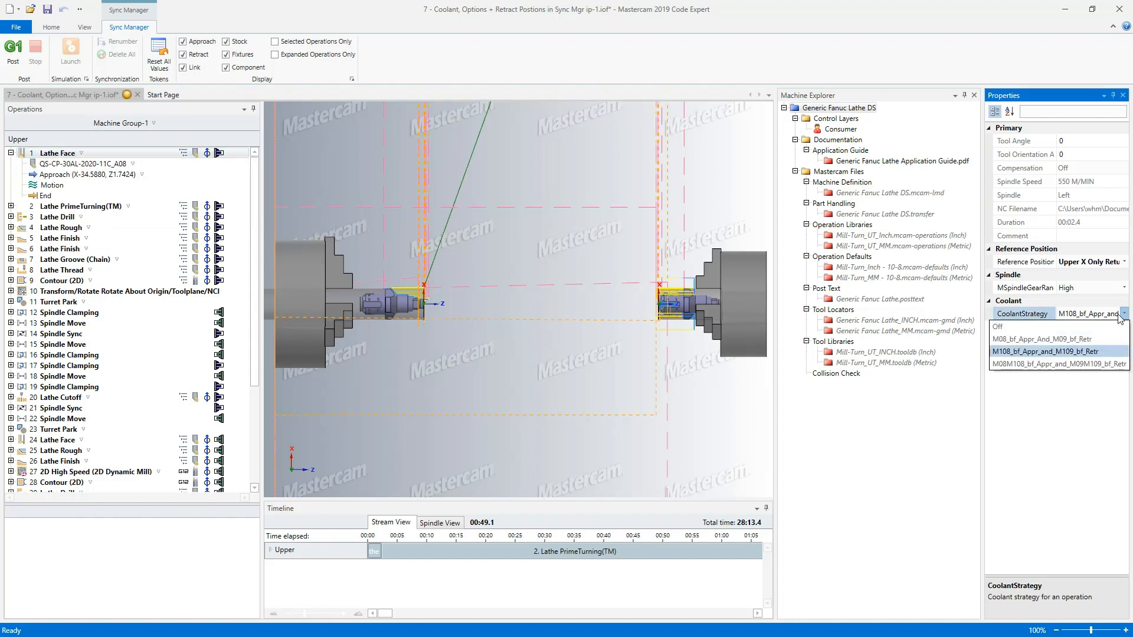
click(1060, 339)
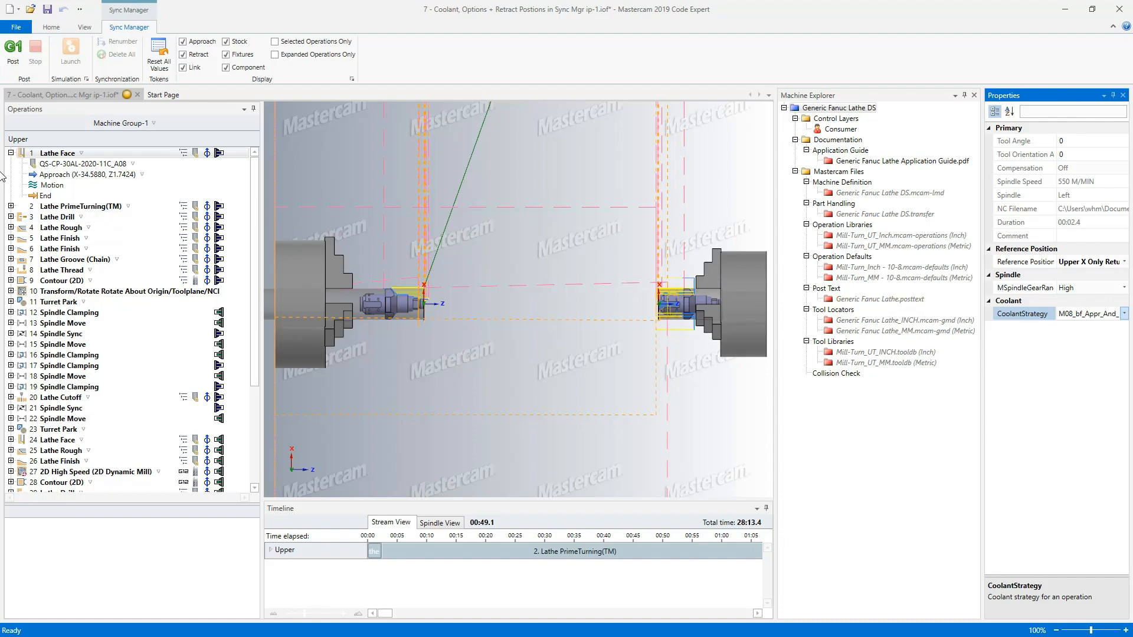
click(10, 153)
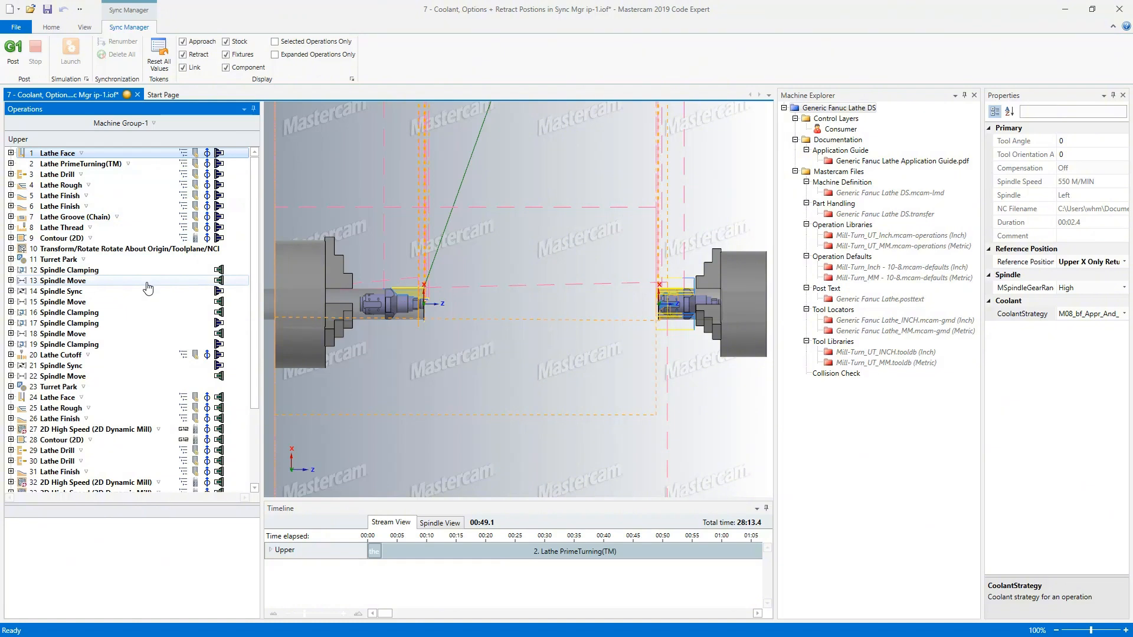
- Set the coolant strategy of operations 1 to 9 together to M108_bf_Appr_and_M109_bf_Retr, leaving the operation 10 transform out of the selection
shift+click(61, 238)
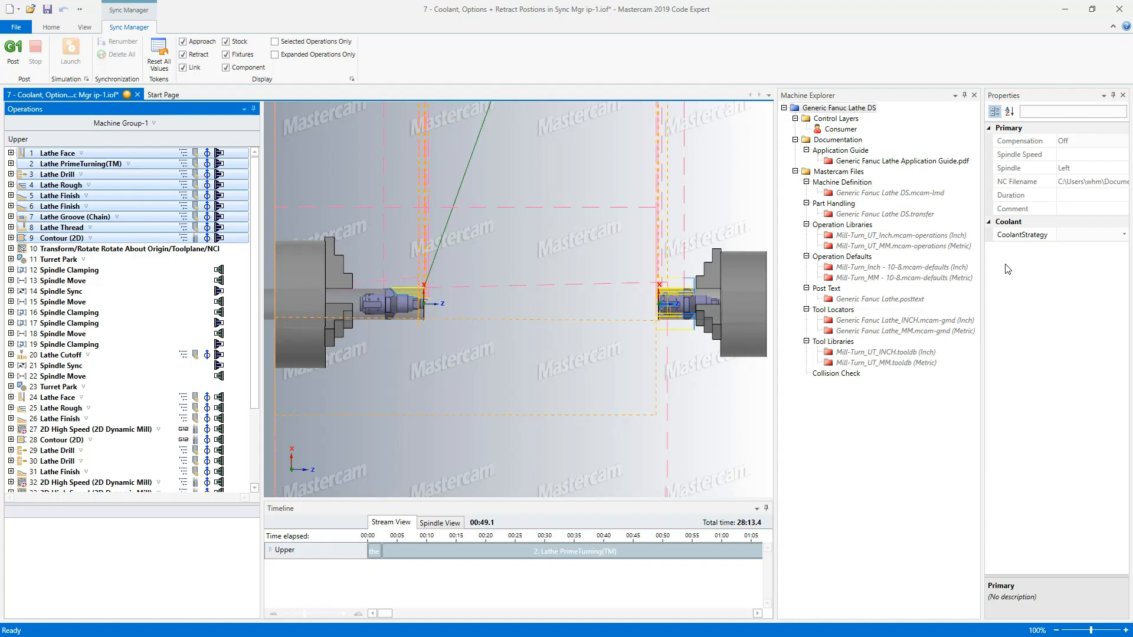
ctrl+click(122, 249)
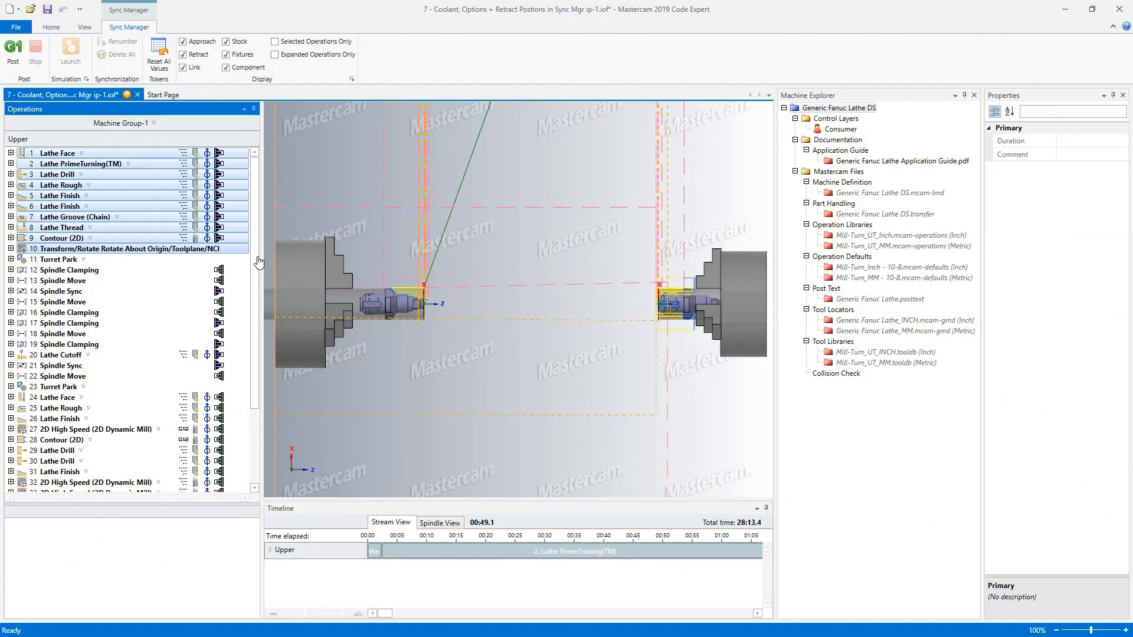
ctrl+click(110, 250)
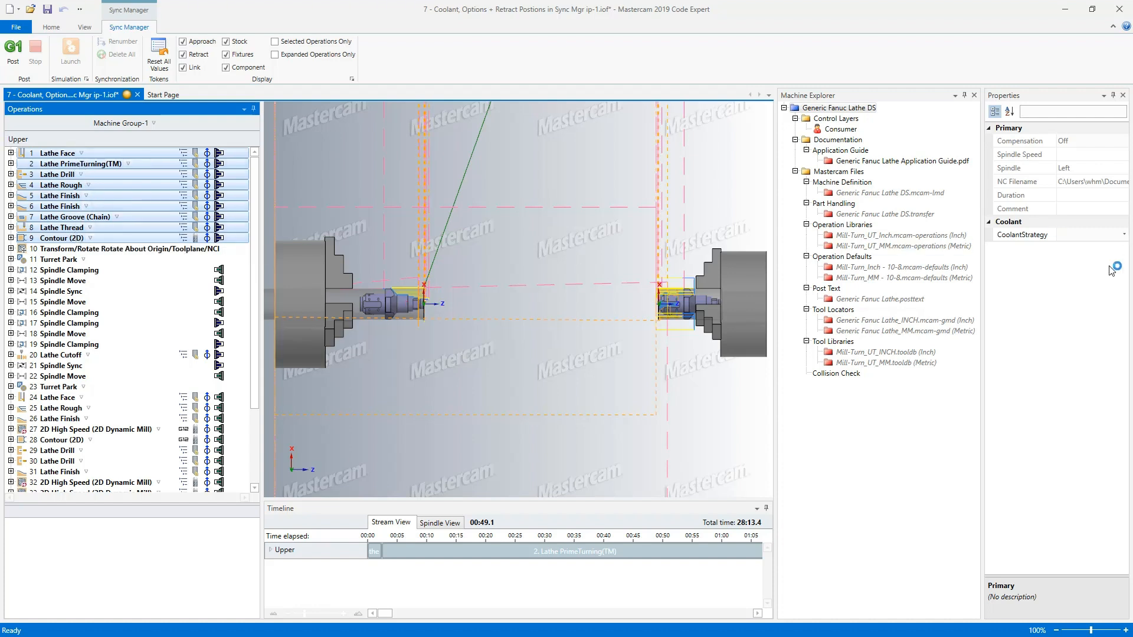
click(1121, 235)
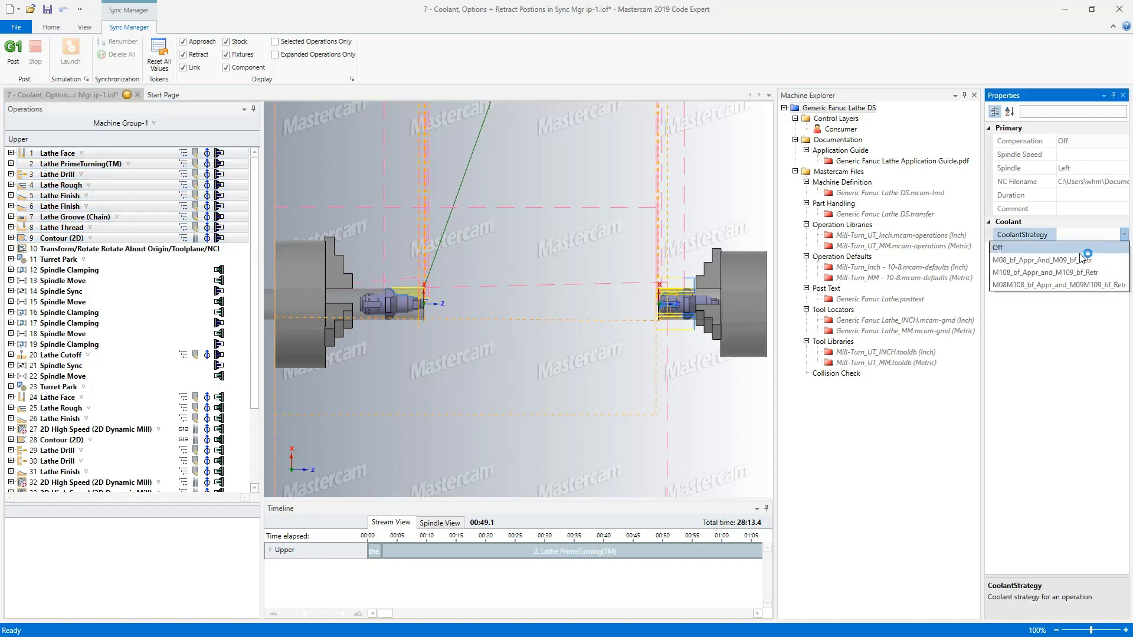
click(1071, 273)
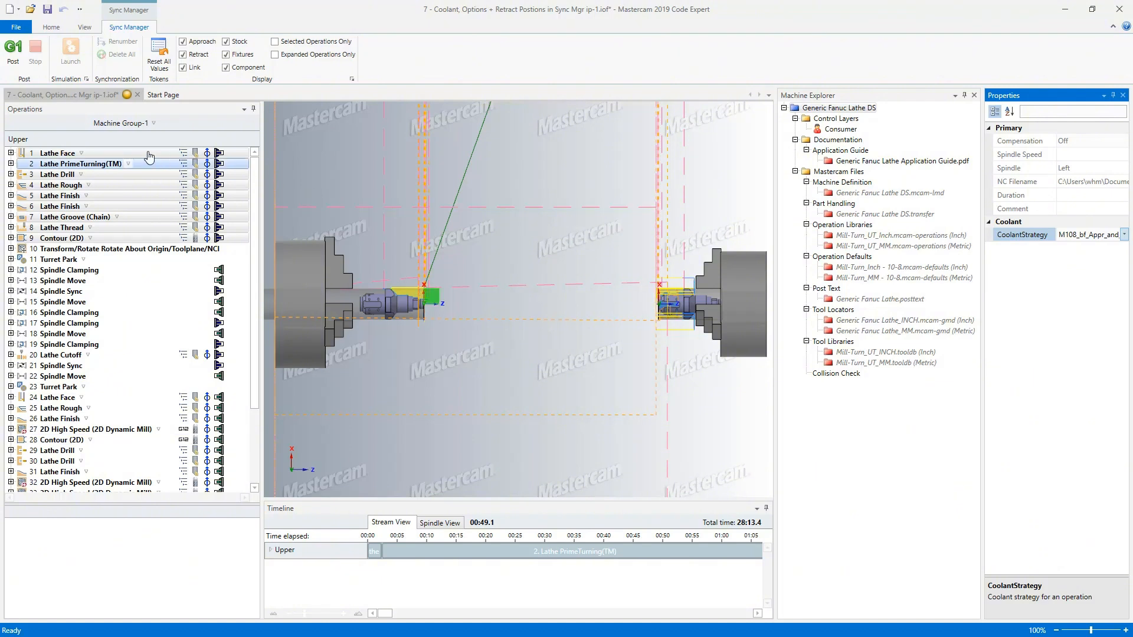
- Expand operation 1 Lathe Face and choose Upper X Only Return as its reference position
click(11, 154)
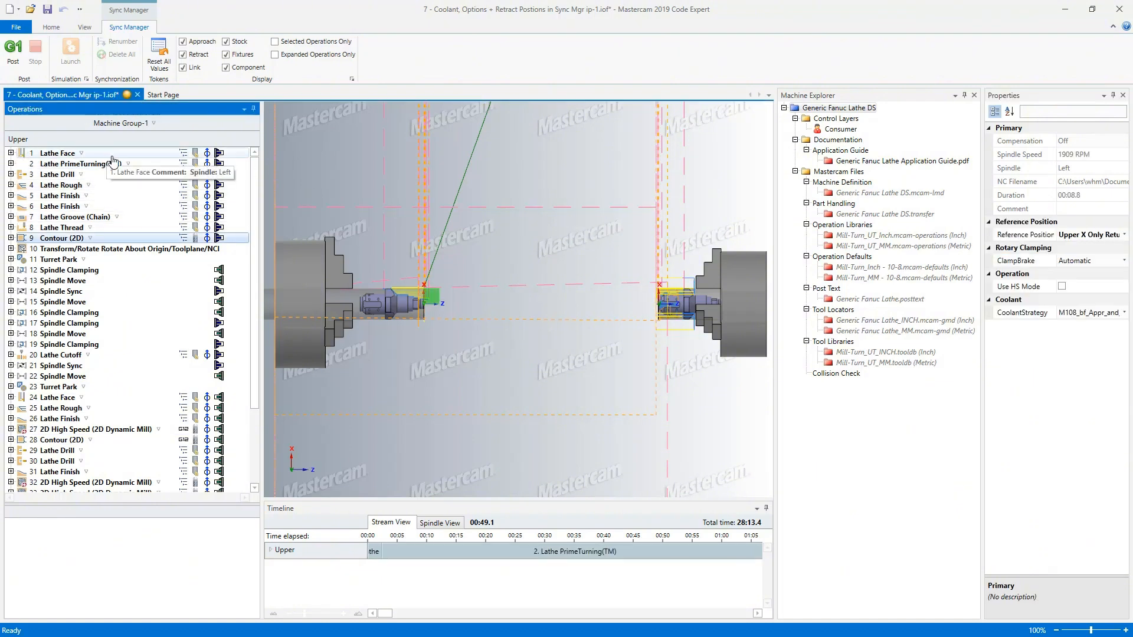
click(11, 153)
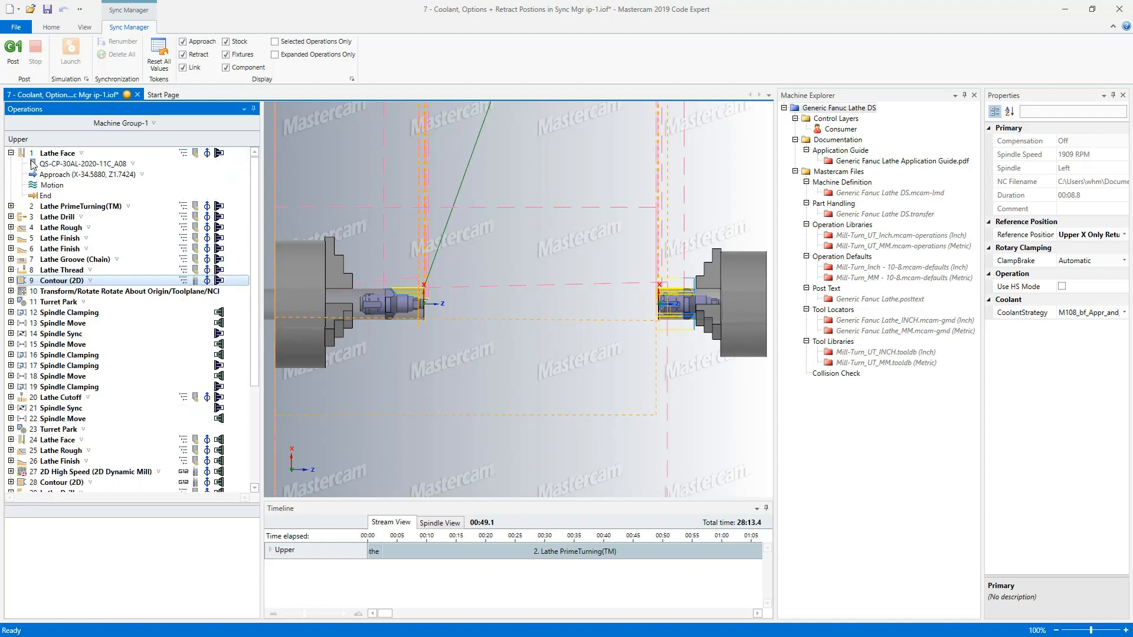
click(82, 154)
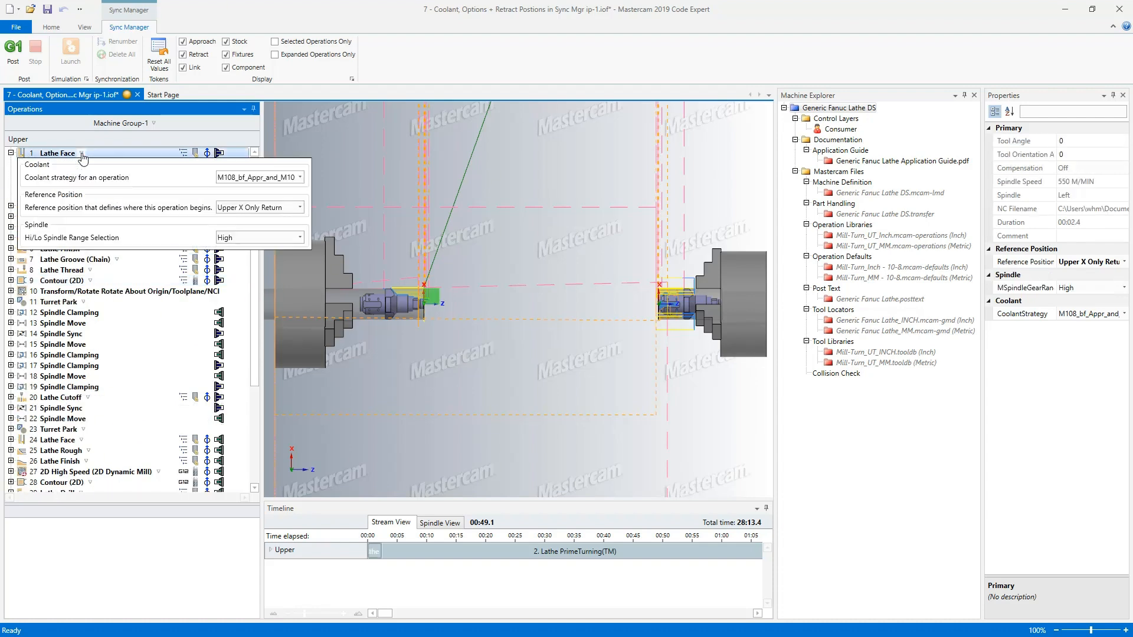
click(301, 208)
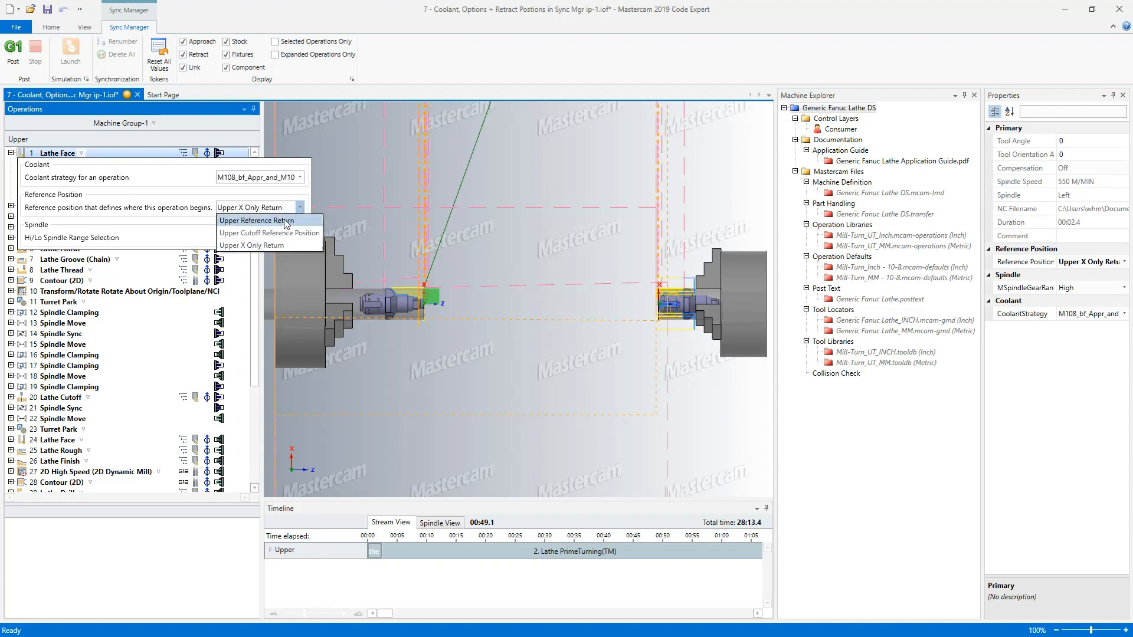
click(276, 245)
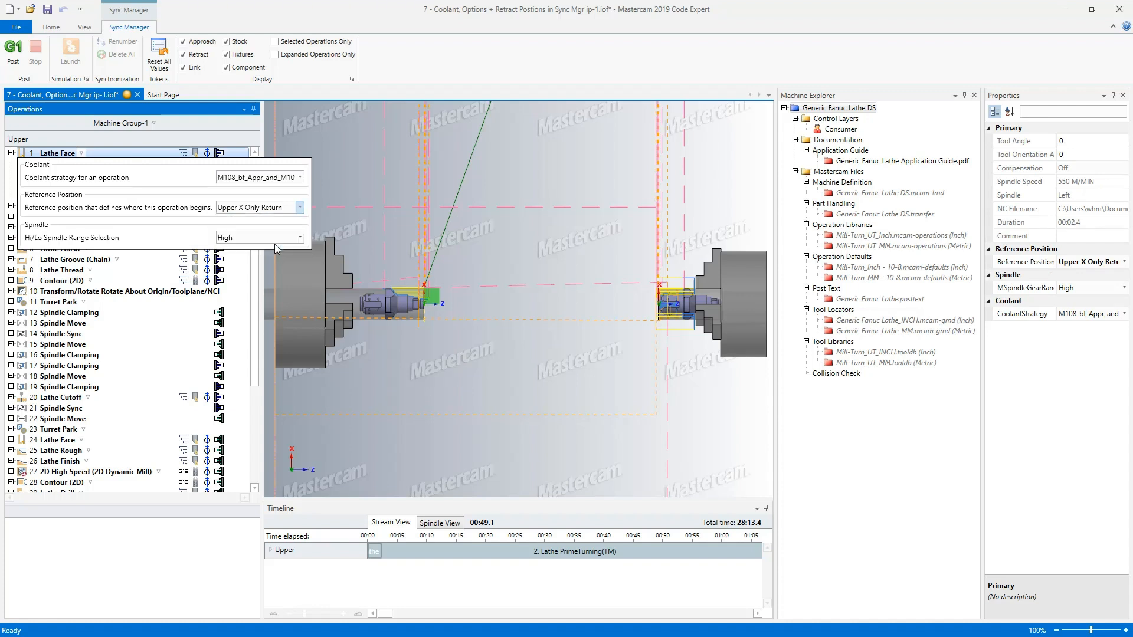
click(592, 246)
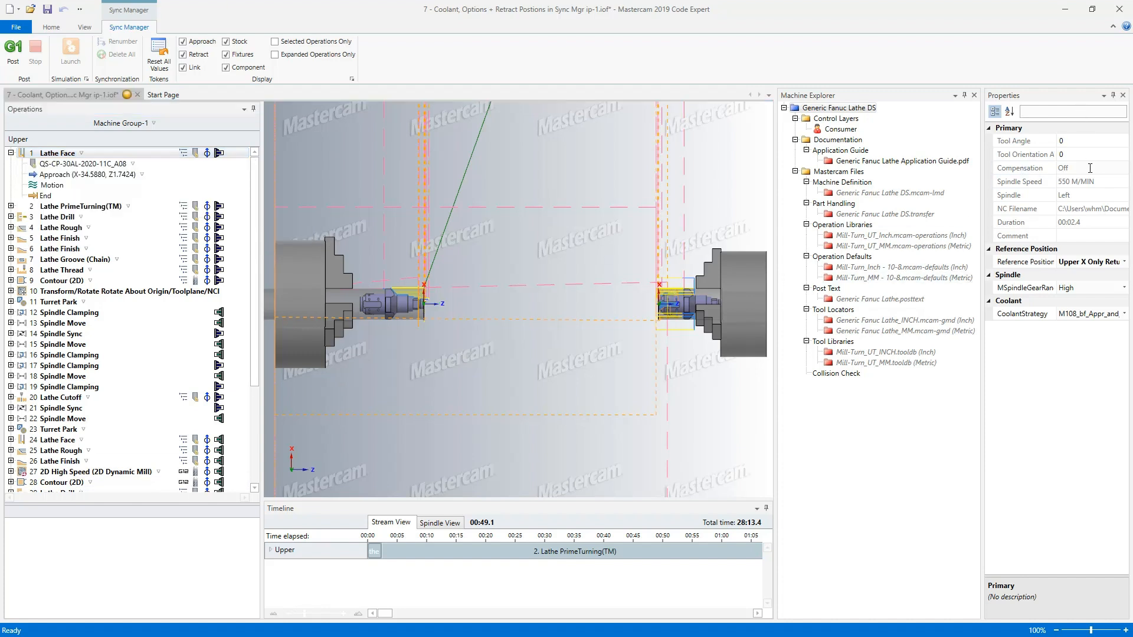
- Review the reference position choices of operation 1 Lathe Face and the properties of its tool
click(1124, 263)
click(1124, 263)
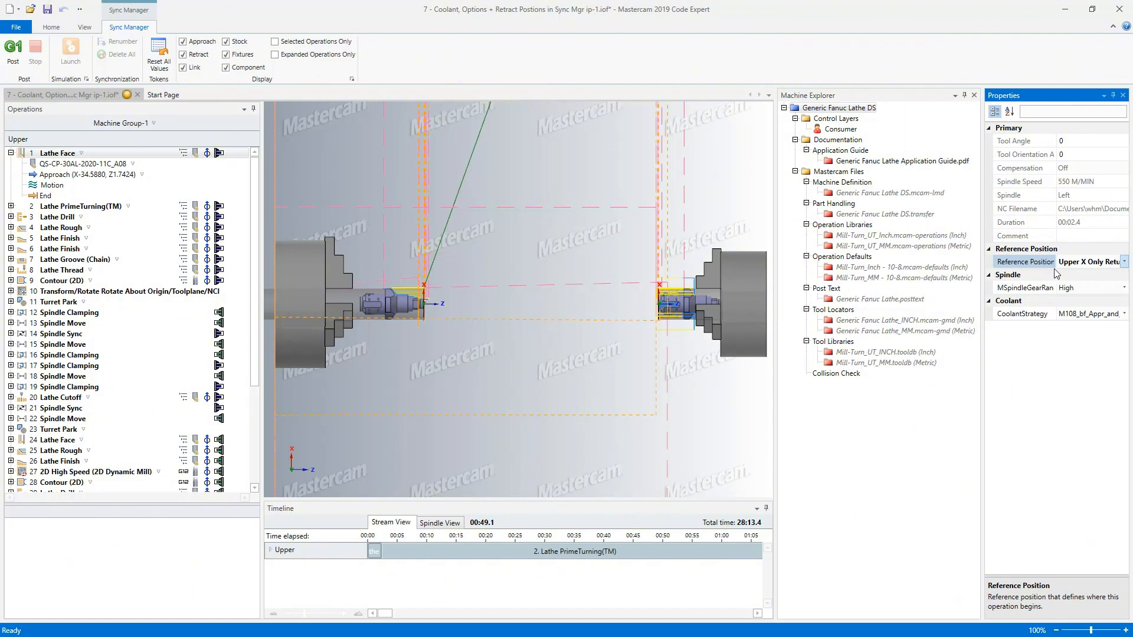
click(133, 165)
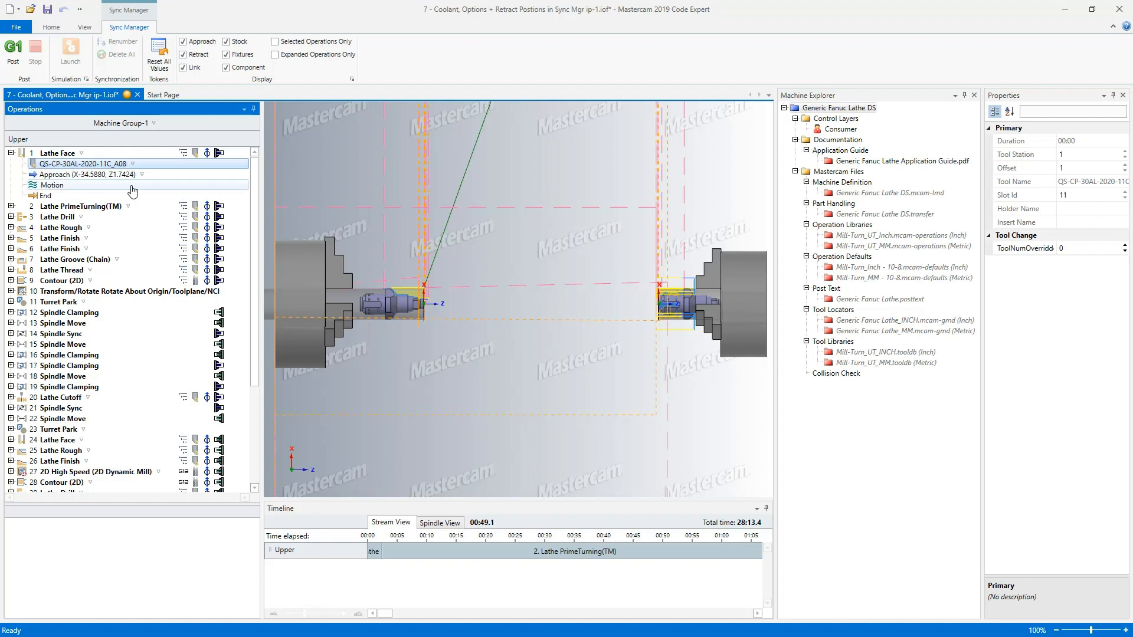
- Set the approach strategy of operation 1 Lathe Face to ZFirst
click(142, 176)
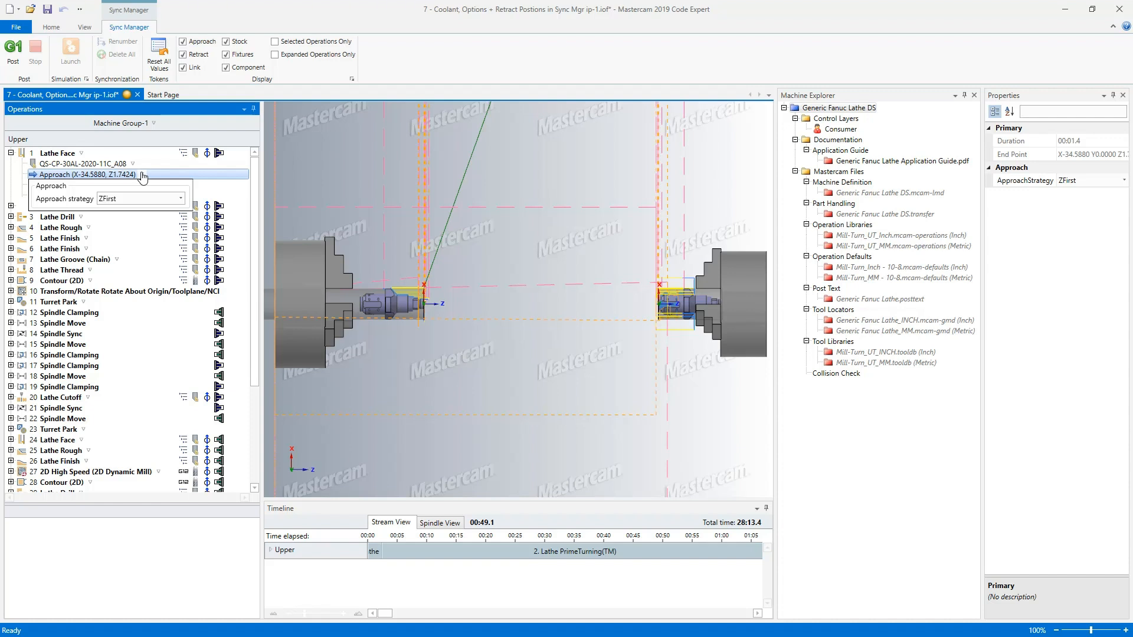
click(180, 198)
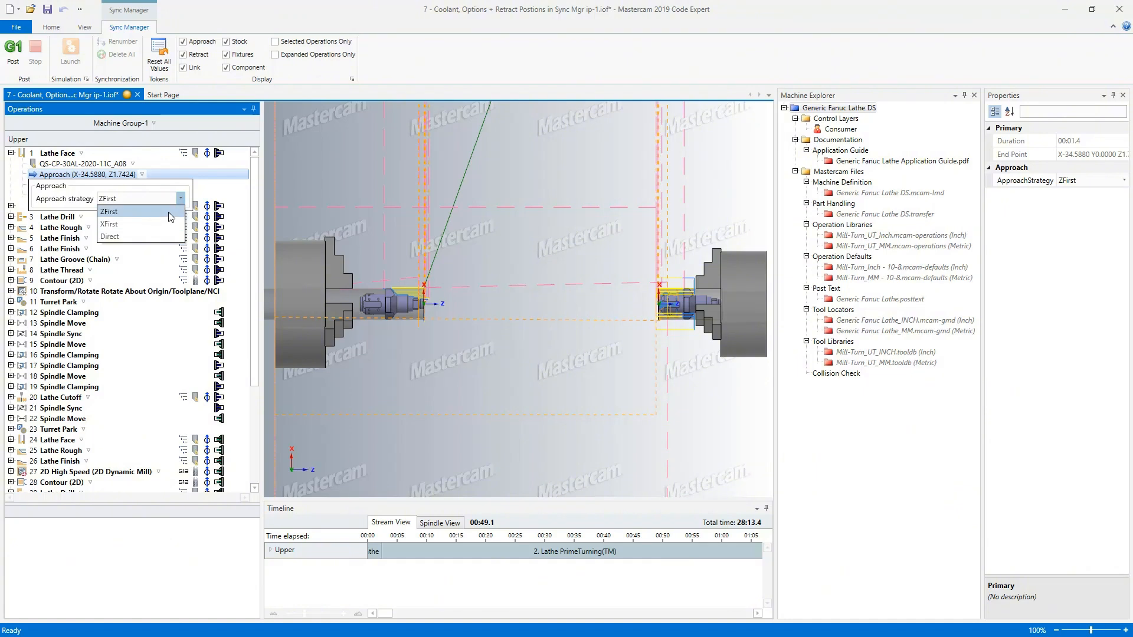
click(169, 211)
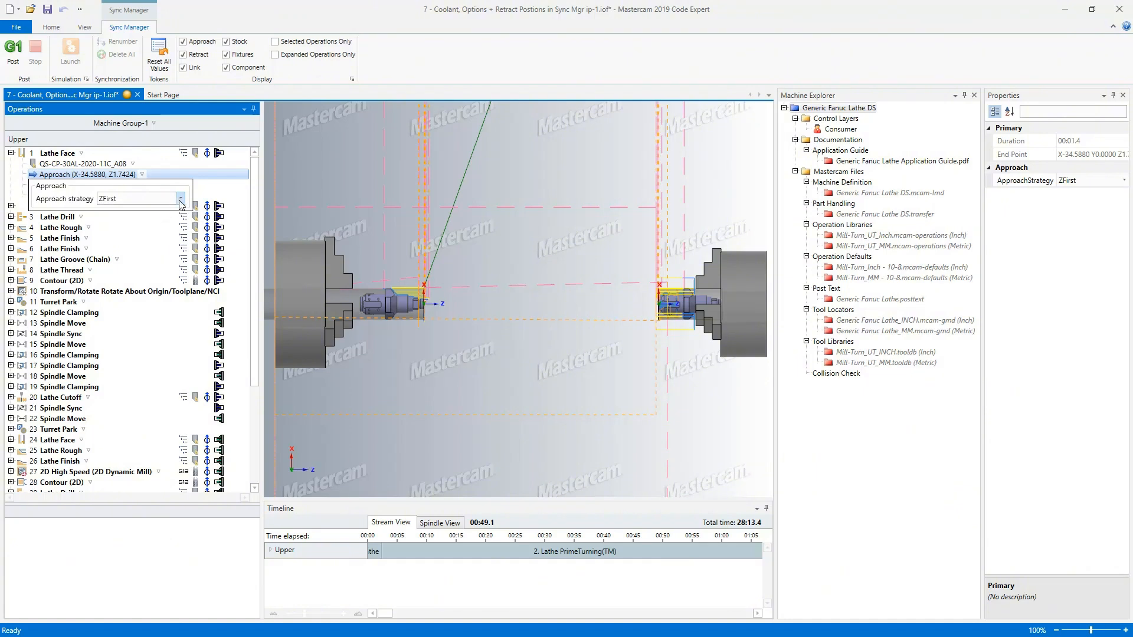
- Display the individual motion moves of operation 1 Lathe Face and enlarge the area that lists them
click(223, 185)
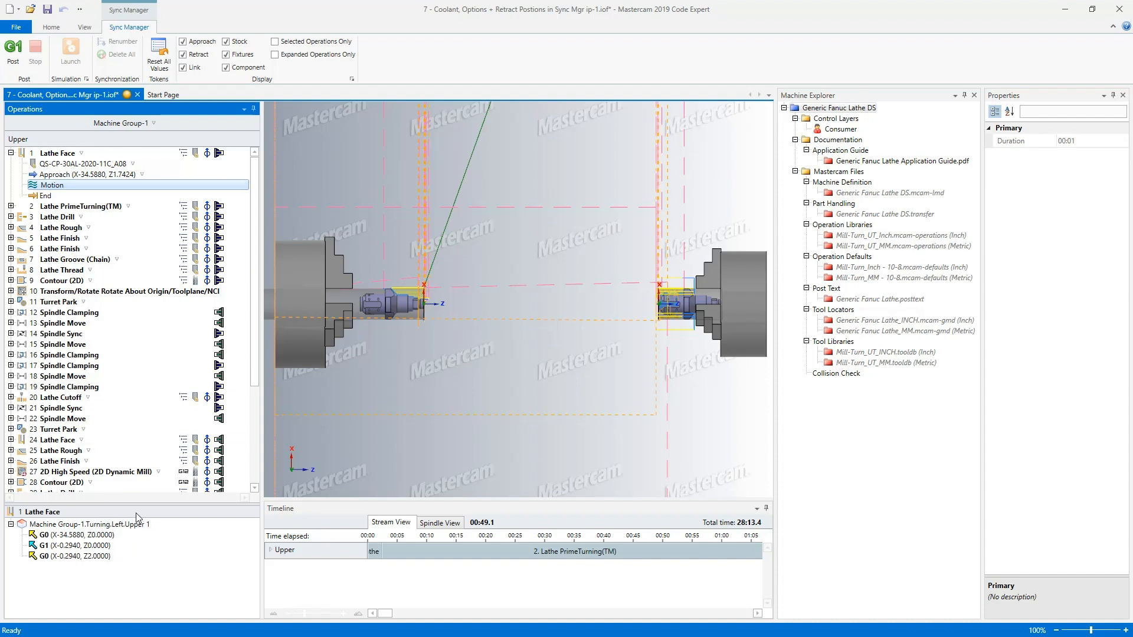
drag(136, 502, 136, 459)
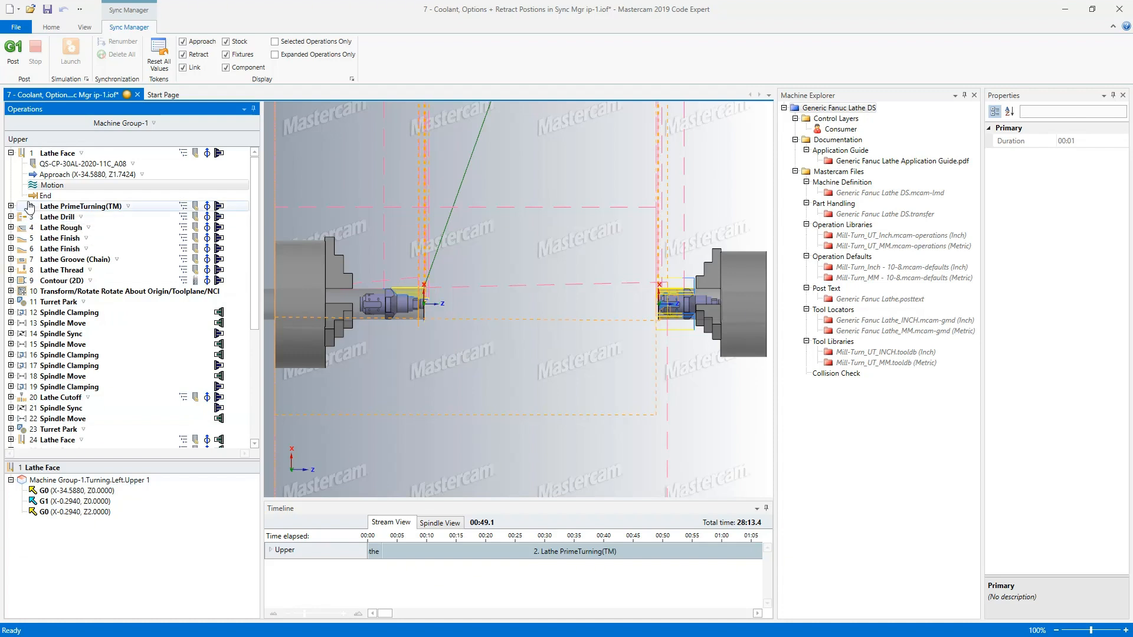
- Expand operation 2 Lathe PrimeTurning(TM) and examine its retract reference position and available retract strategies without changing them
click(11, 205)
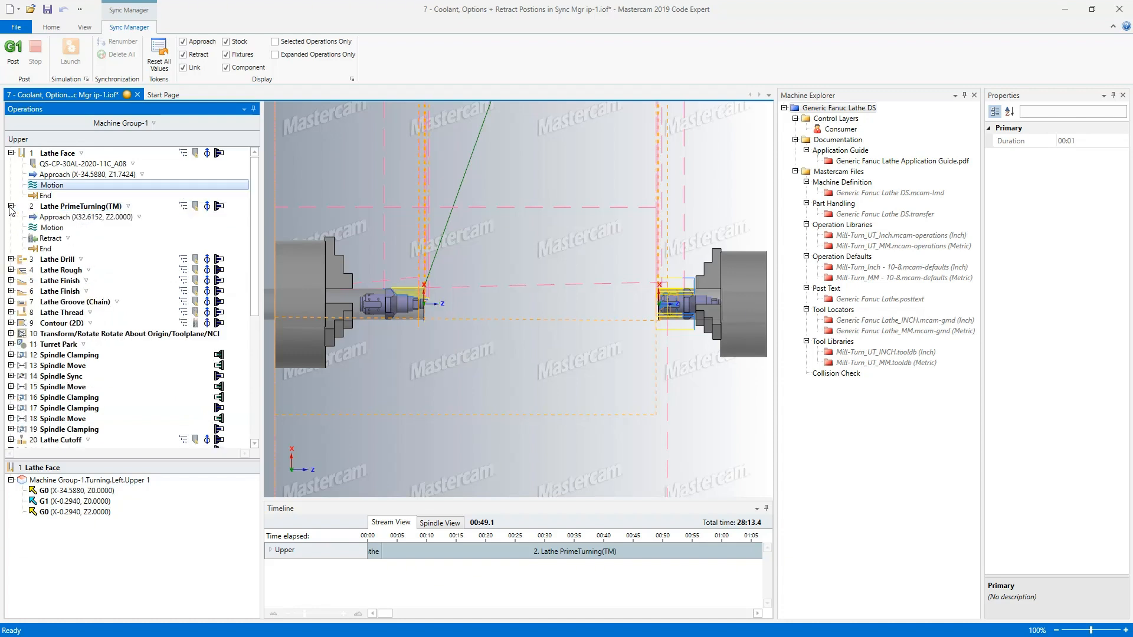
click(69, 240)
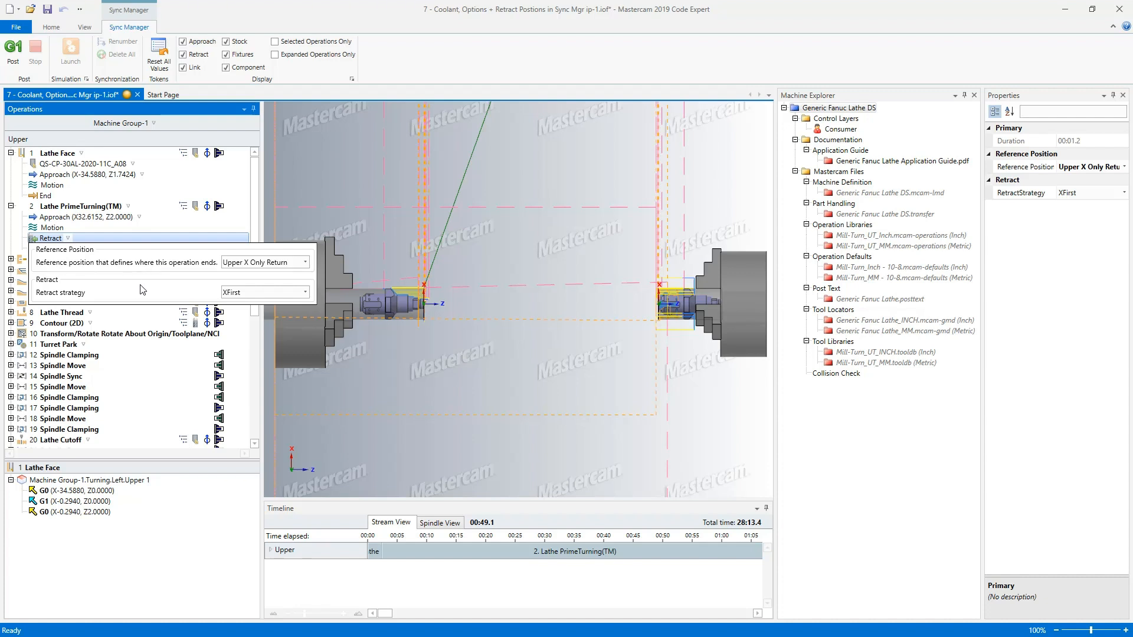
click(306, 293)
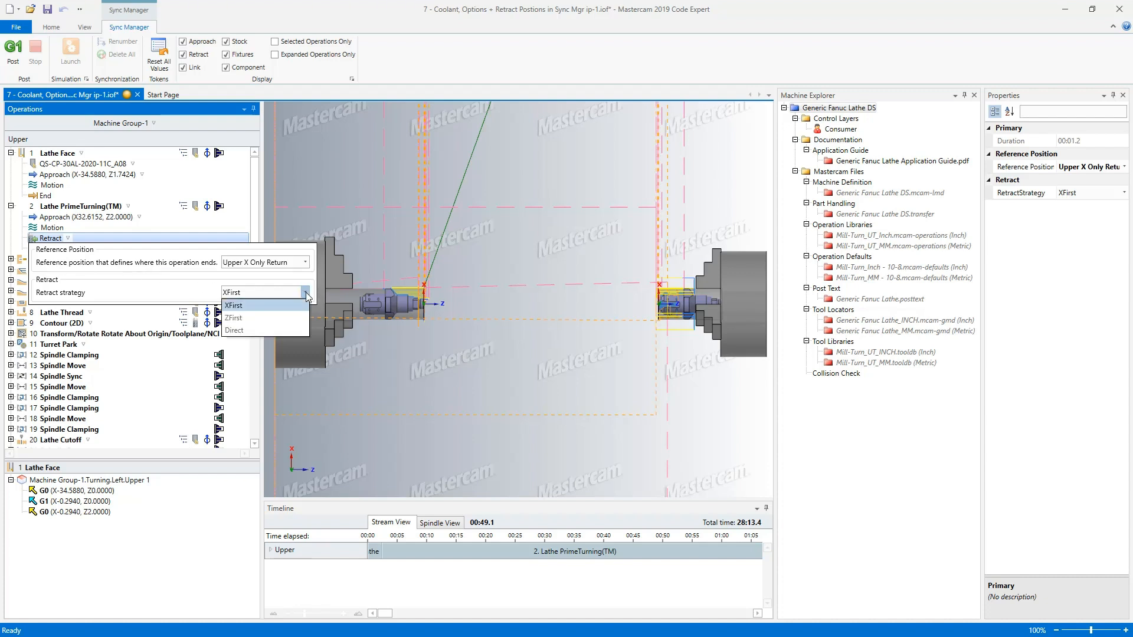
click(306, 294)
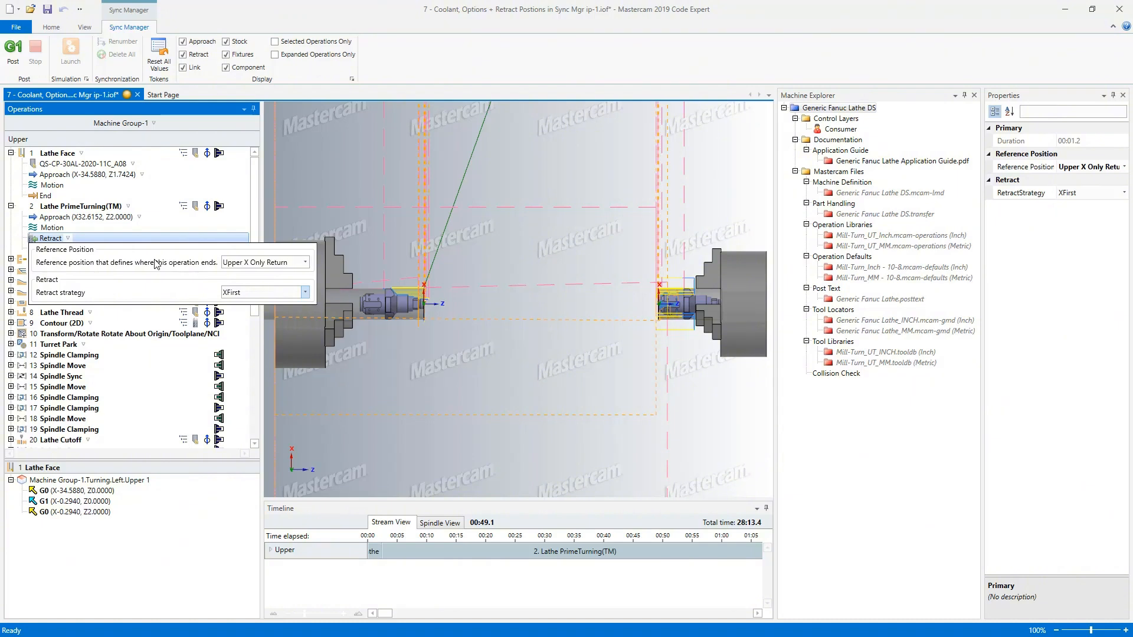
click(316, 223)
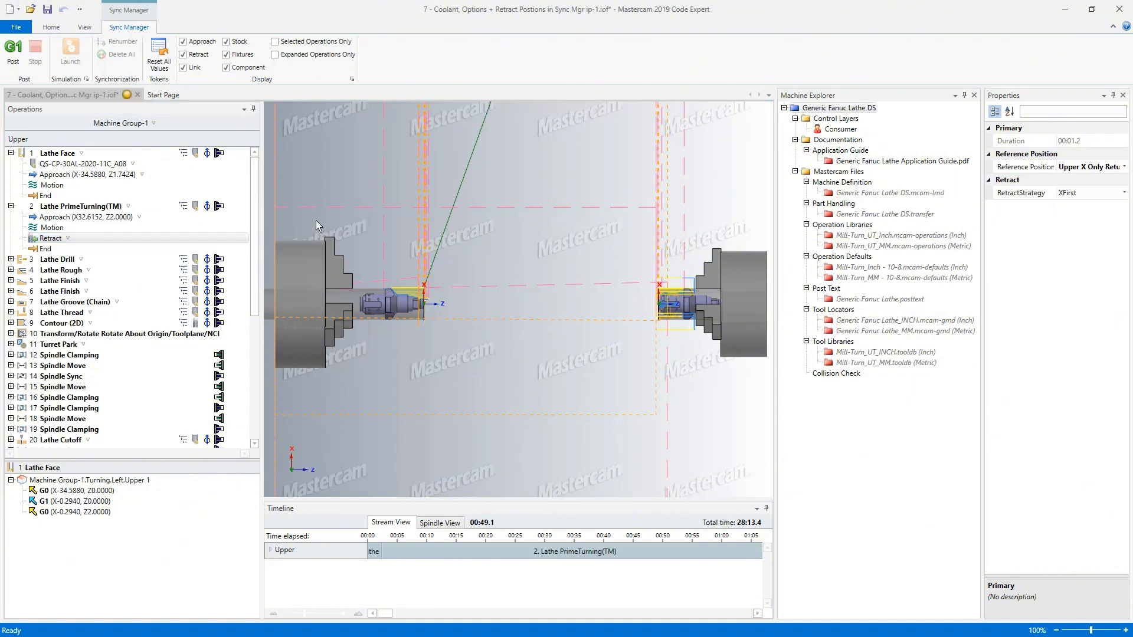